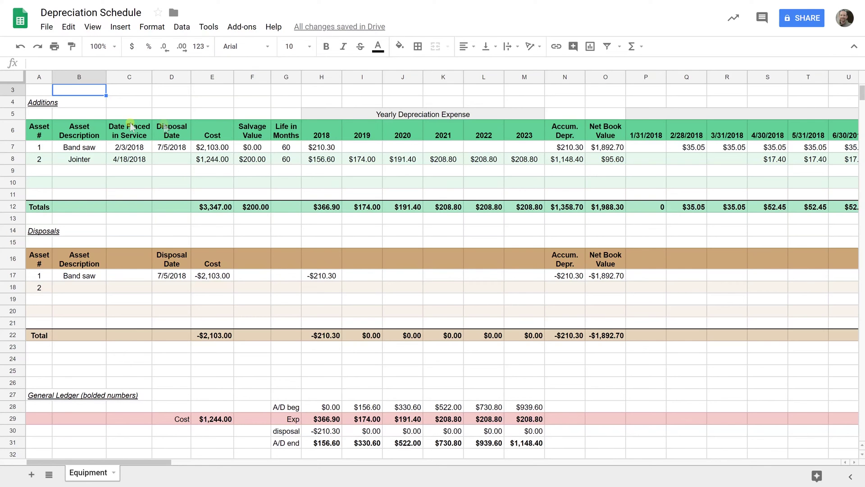
# Review the Additions, Disposals and ledger sections and the band saw's description, in-service and 7/5/2018 disposal dates
pyautogui.click(45, 103)
pyautogui.moveTo(62, 116)
pyautogui.mouseDown()
pyautogui.moveTo(612, 403)
pyautogui.moveTo(645, 434)
pyautogui.mouseUp()
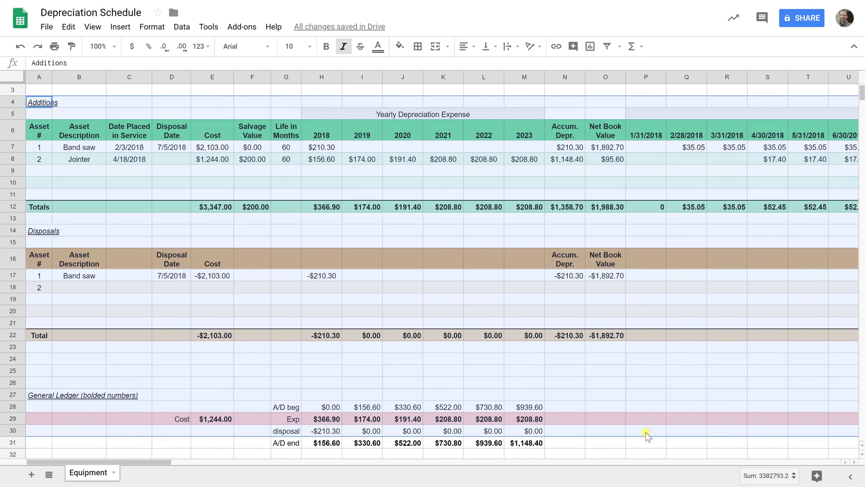
pyautogui.click(100, 144)
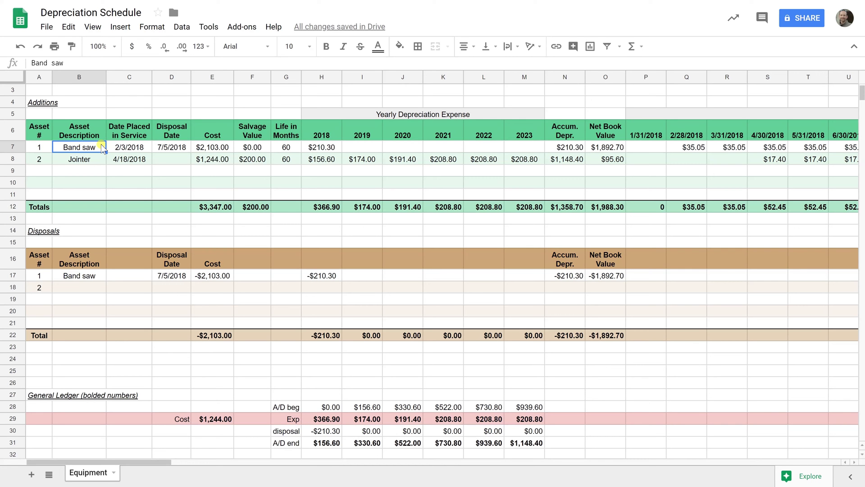
pyautogui.click(111, 150)
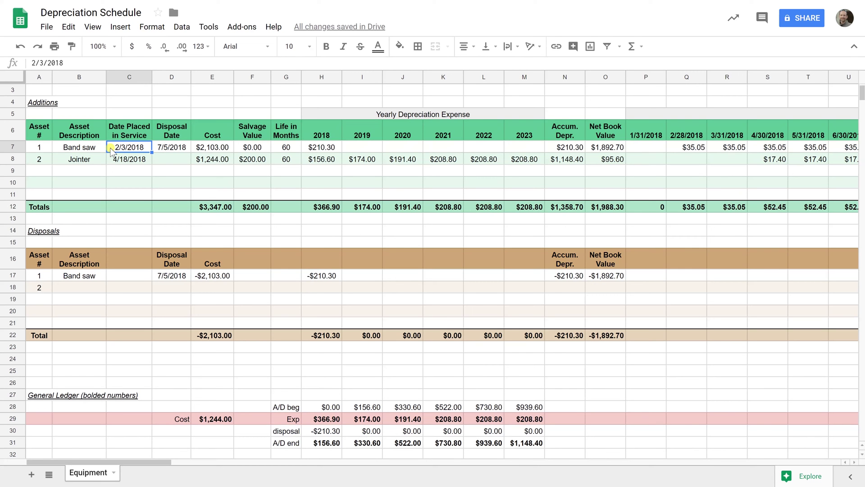
pyautogui.click(60, 151)
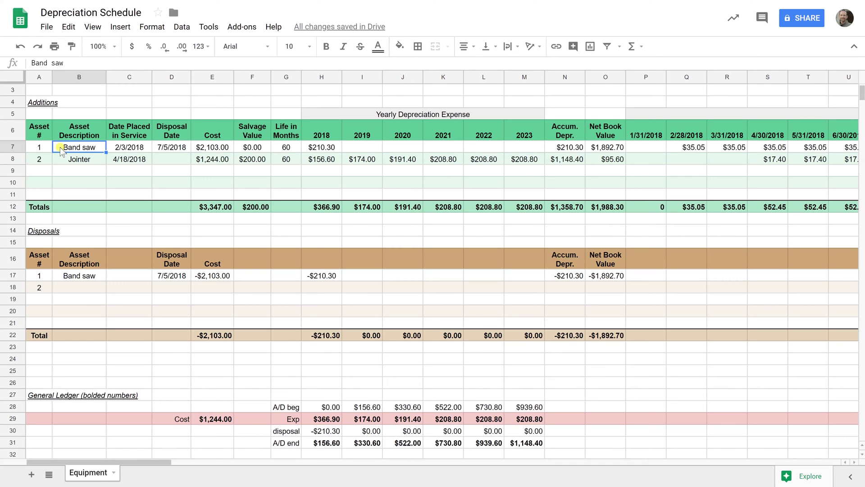
pyautogui.click(117, 149)
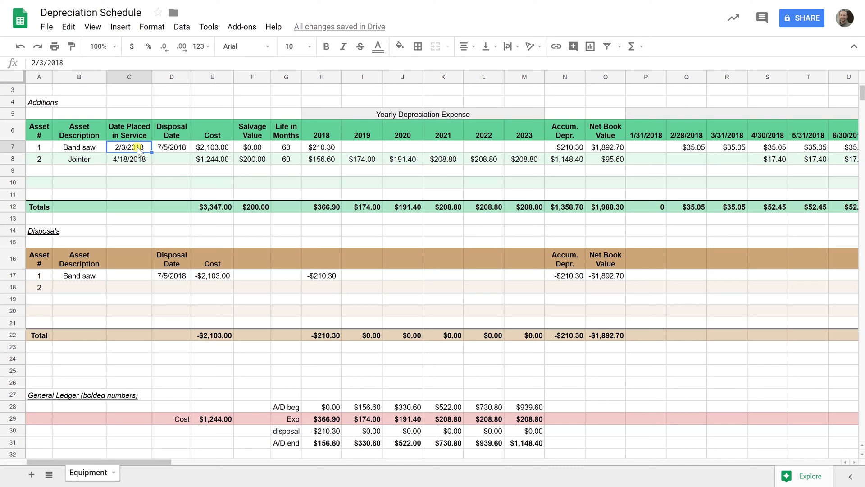
pyautogui.click(161, 150)
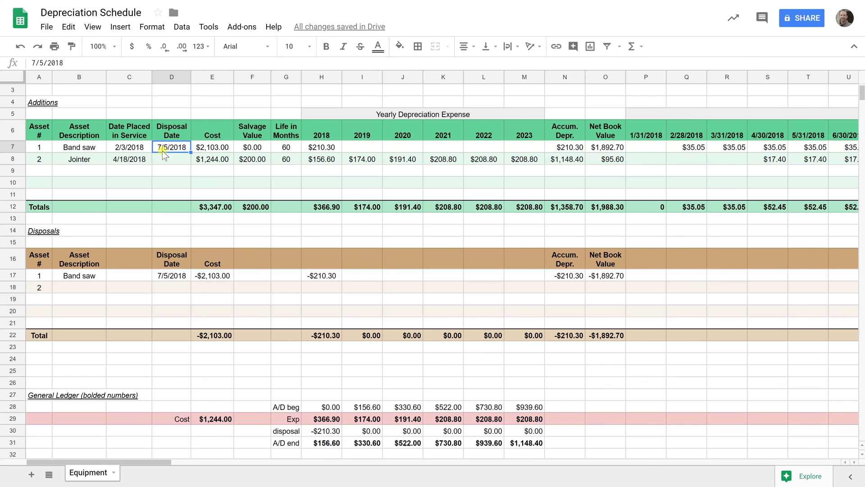
pyautogui.scroll(-2, 151, 182)
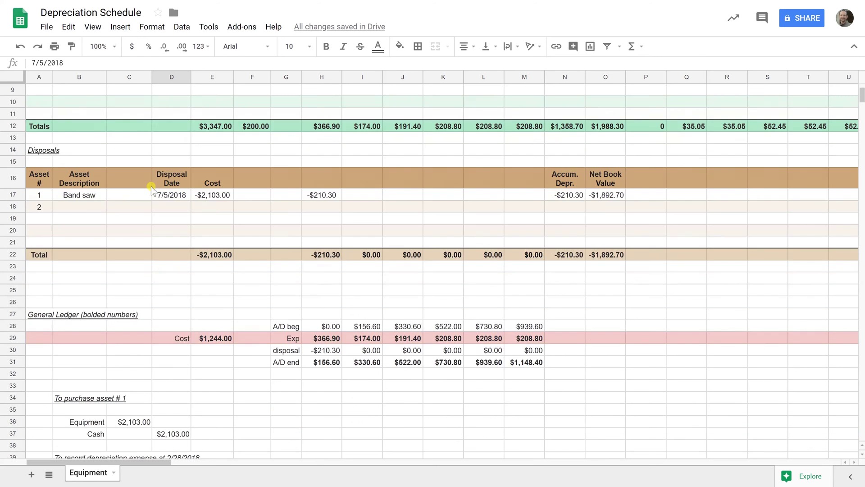
pyautogui.scroll(-5, 151, 182)
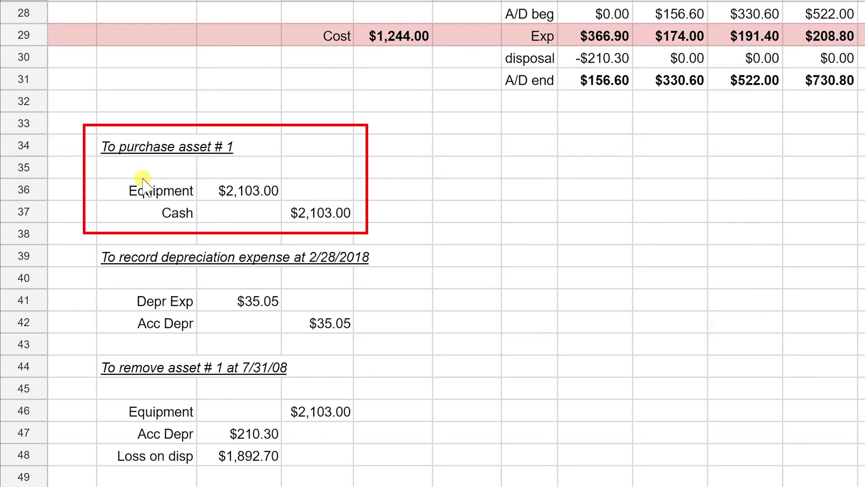
# Inspect the purchase entry's equipment debit and cash credit, the $2,103.00 cost and the SLN monthly depreciation formula
pyautogui.click(224, 199)
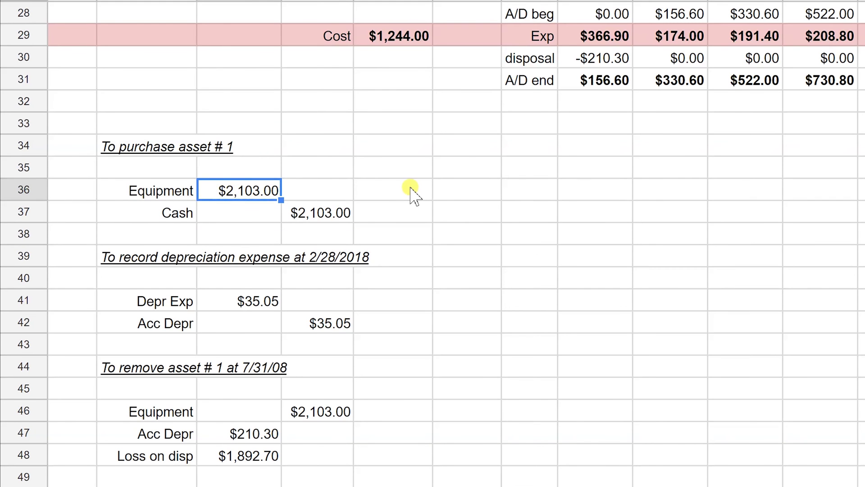
pyautogui.click(345, 214)
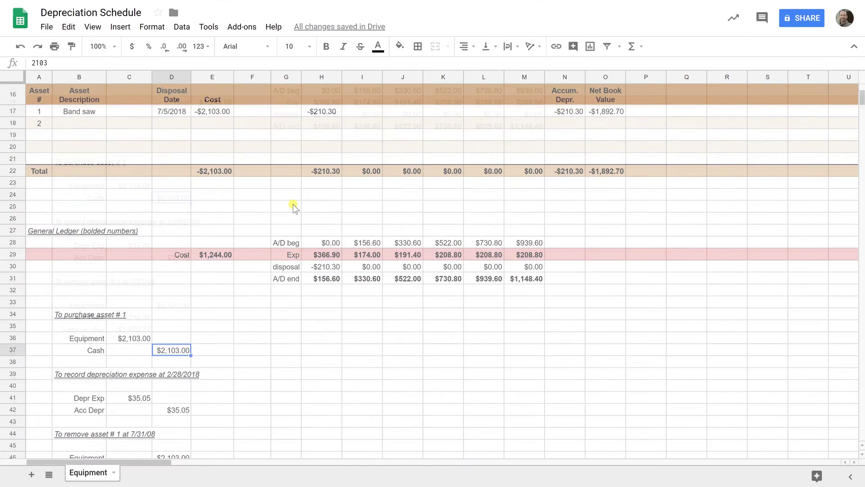
pyautogui.scroll(5, 293, 205)
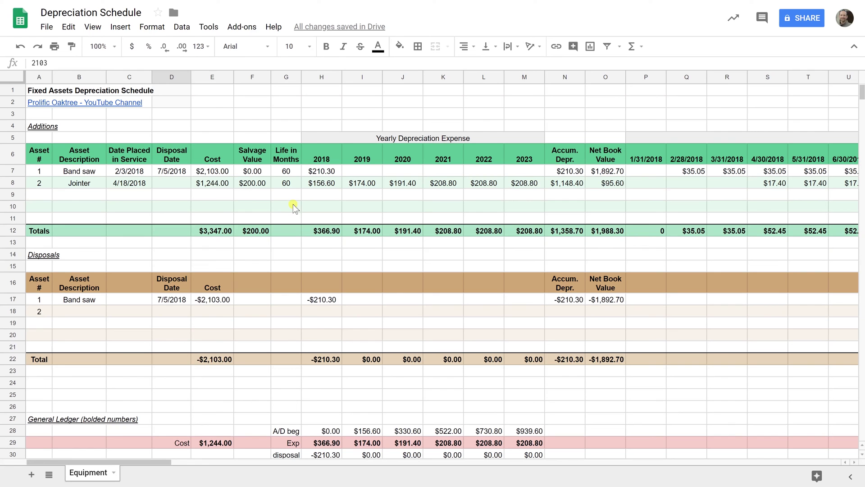
pyautogui.click(215, 173)
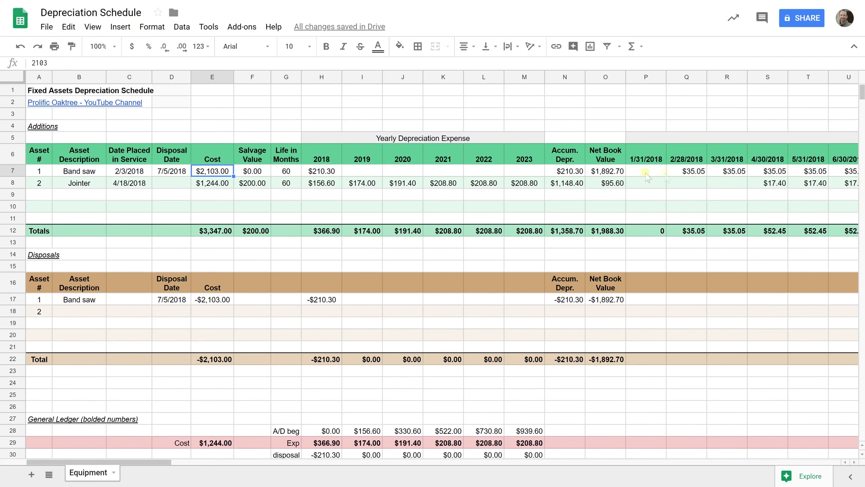
pyautogui.click(682, 173)
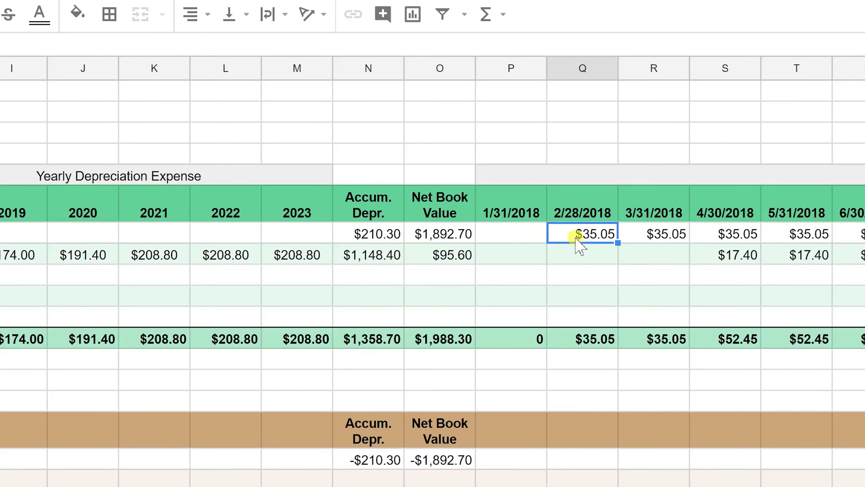
pyautogui.doubleClick(682, 173)
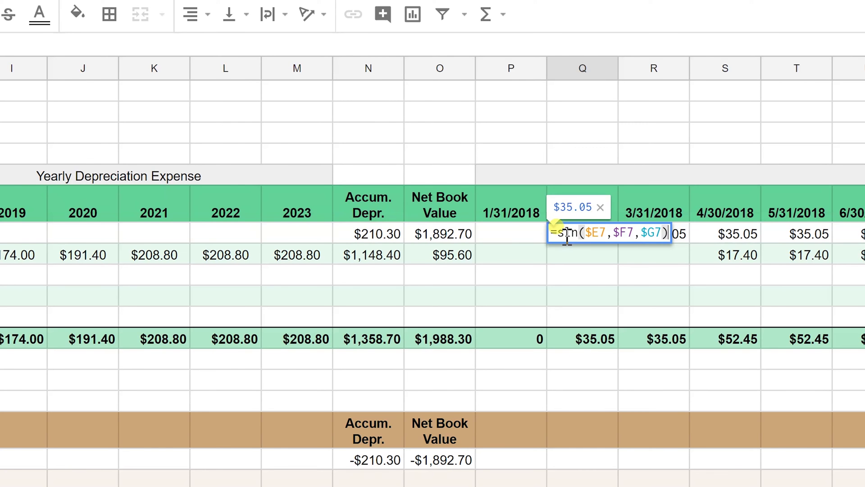
pyautogui.click(567, 235)
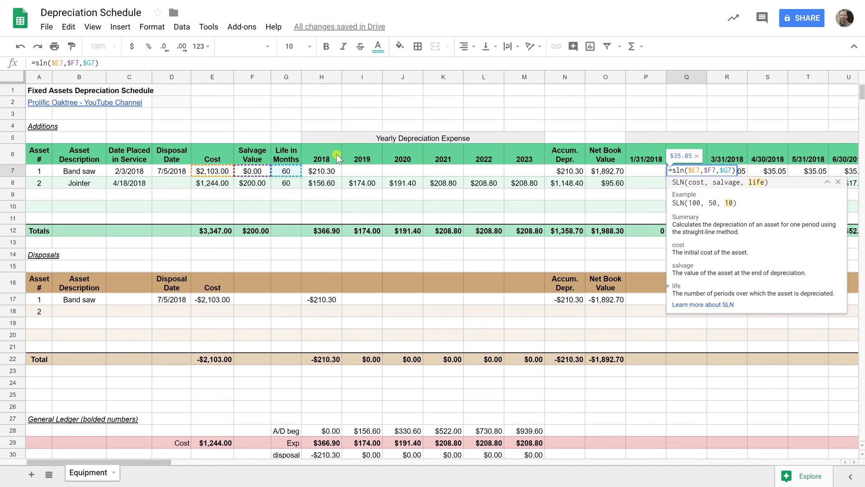
pyautogui.press('Escape')
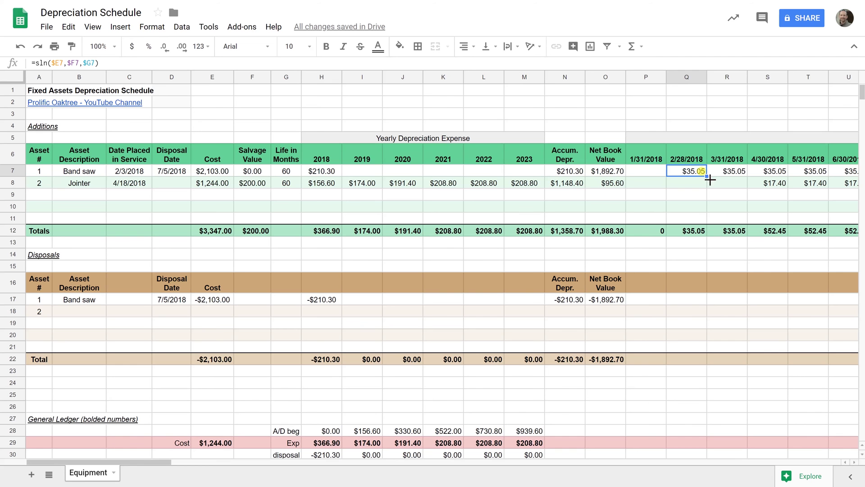
# Copy the monthly depreciation formula into March and check the band saw's 2018 total formula
pyautogui.moveTo(710, 179)
pyautogui.mouseDown()
pyautogui.moveTo(723, 175)
pyautogui.moveTo(705, 177)
pyautogui.mouseUp()
pyautogui.moveTo(164, 462); pyautogui.dragTo(175, 471)
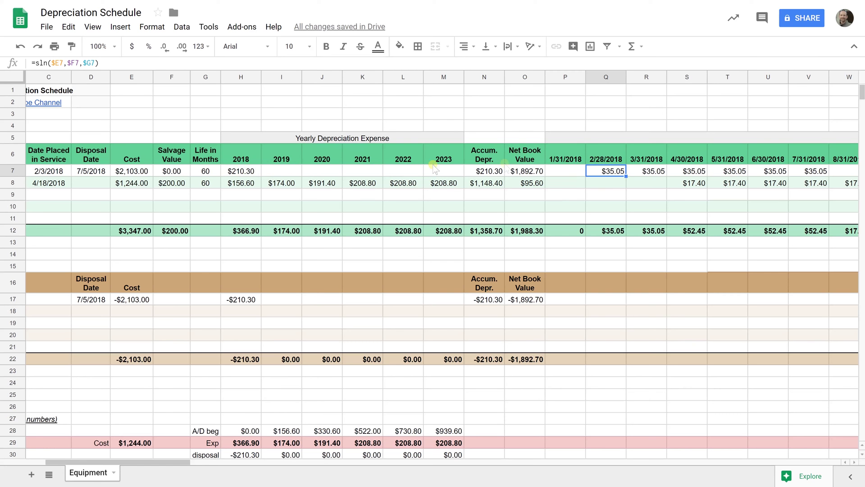
pyautogui.doubleClick(247, 173)
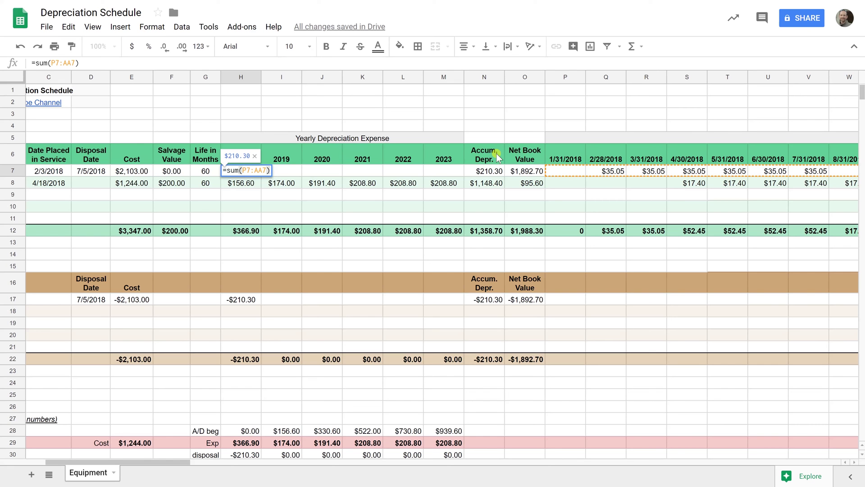
pyautogui.press('Escape')
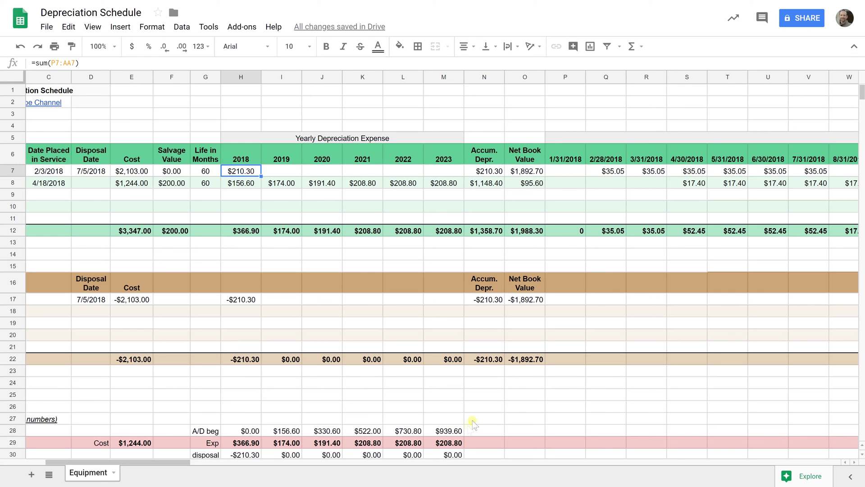
# Fill ledger expense row 29 across the monthly columns and clear the stray N29:O29 values
pyautogui.click(451, 444)
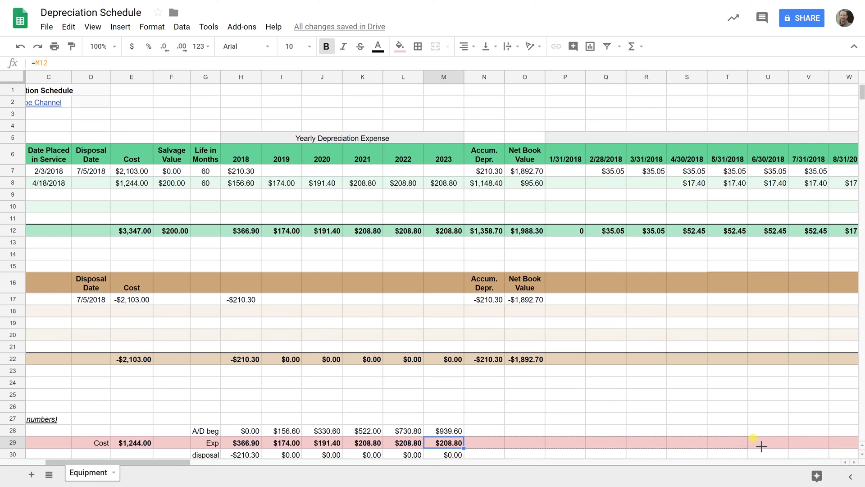
pyautogui.moveTo(599, 450); pyautogui.dragTo(811, 448)
pyautogui.moveTo(492, 446); pyautogui.dragTo(525, 443)
pyautogui.press('Delete')
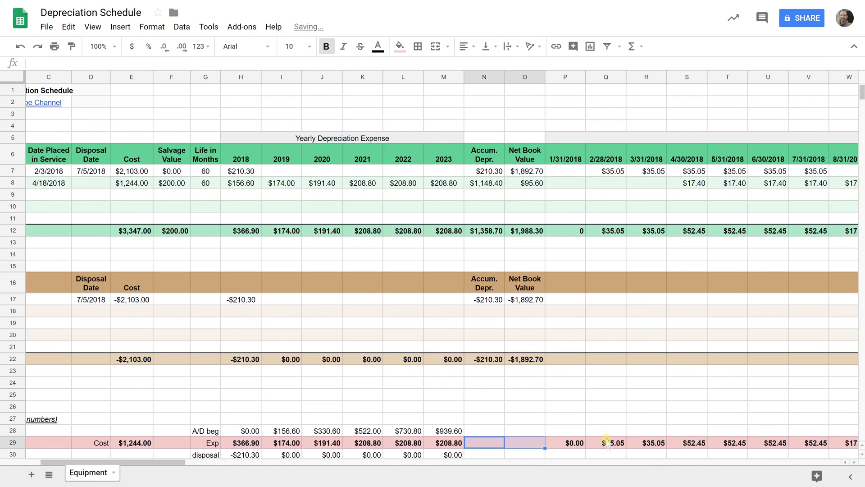
pyautogui.click(608, 443)
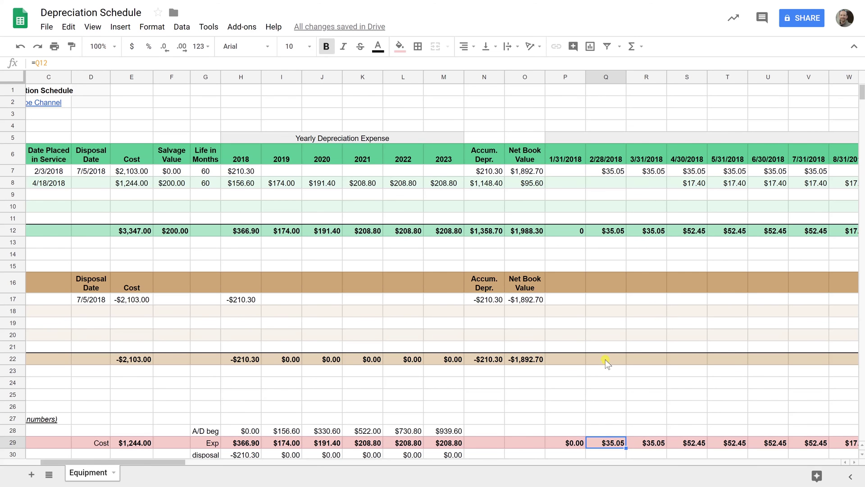
pyautogui.scroll(-2, 607, 364)
pyautogui.scroll(-3, 607, 364)
pyautogui.scroll(-1, 606, 363)
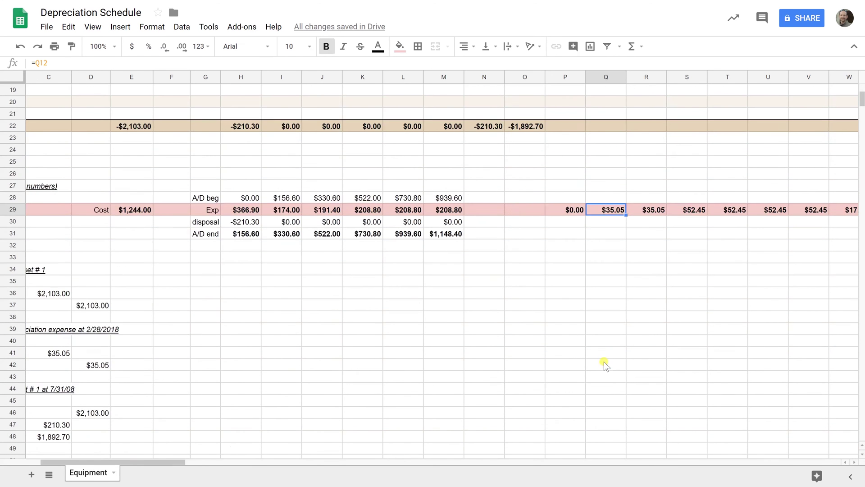
pyautogui.hscroll(-2, 93, 358)
pyautogui.click(93, 357)
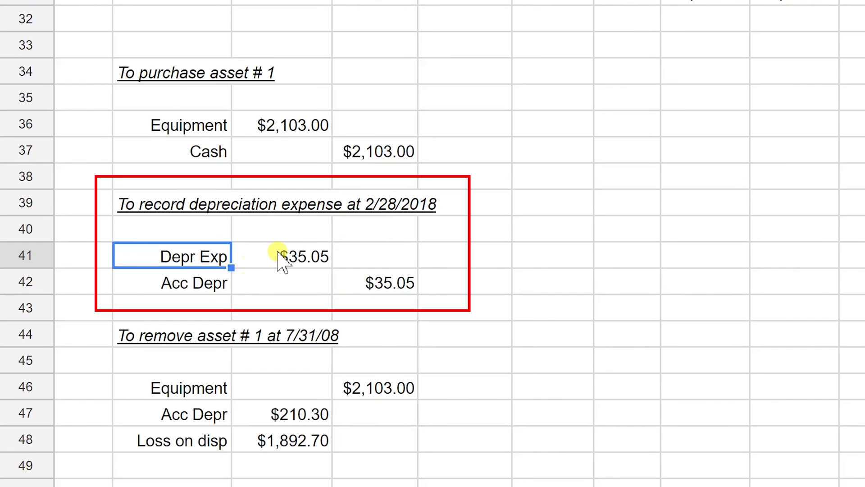
pyautogui.click(130, 355)
pyautogui.click(215, 290)
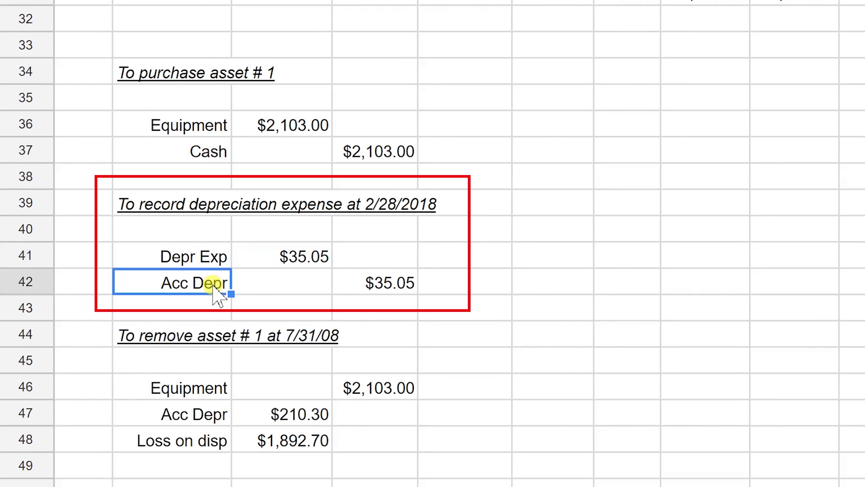
pyautogui.click(365, 290)
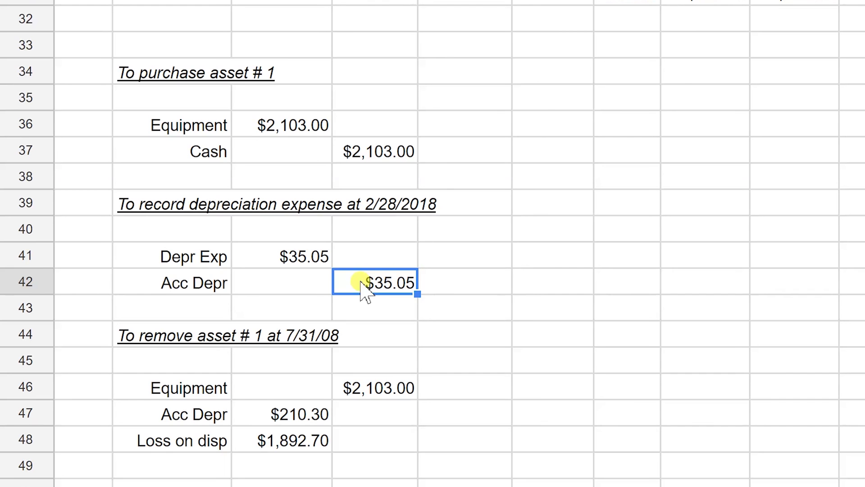
pyautogui.click(42, 255)
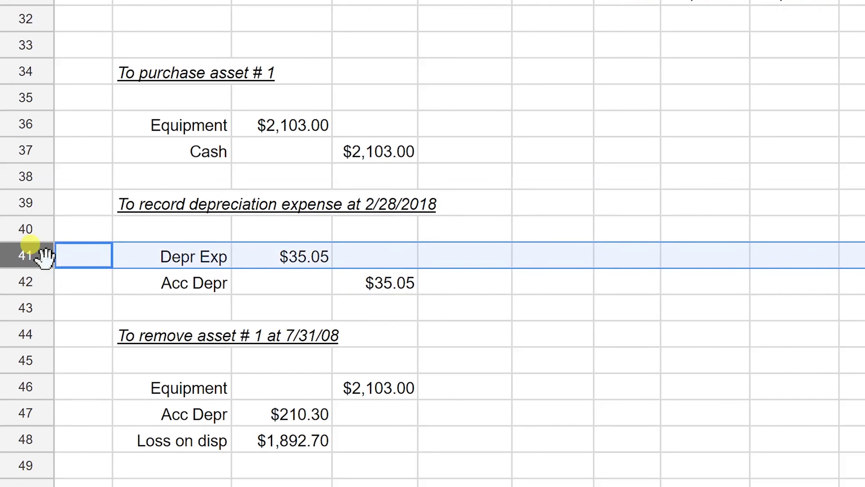
pyautogui.click(29, 282)
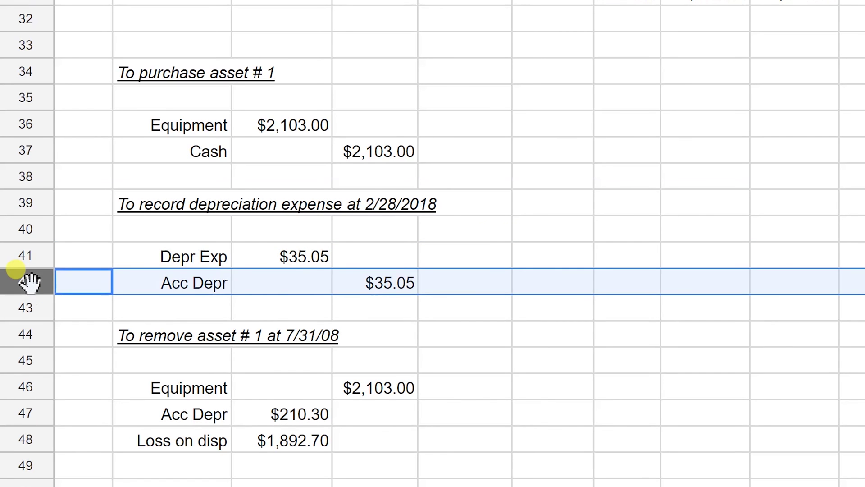
pyautogui.click(586, 97)
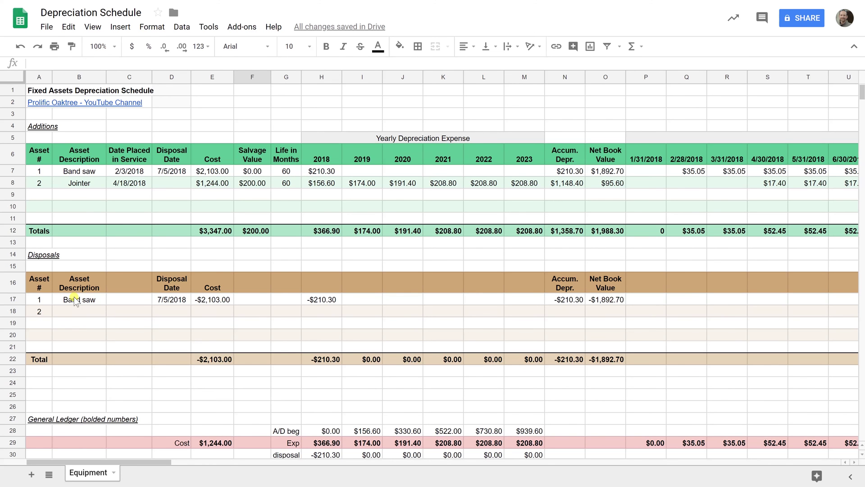
# Check the disposed Band saw's number and description, then clear the stray asset number 2 in A18
pyautogui.click(42, 300)
pyautogui.click(58, 300)
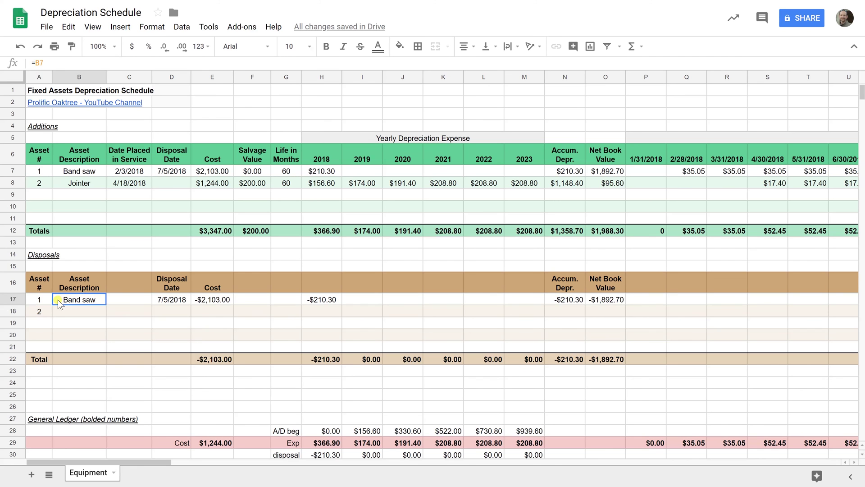
pyautogui.click(40, 312)
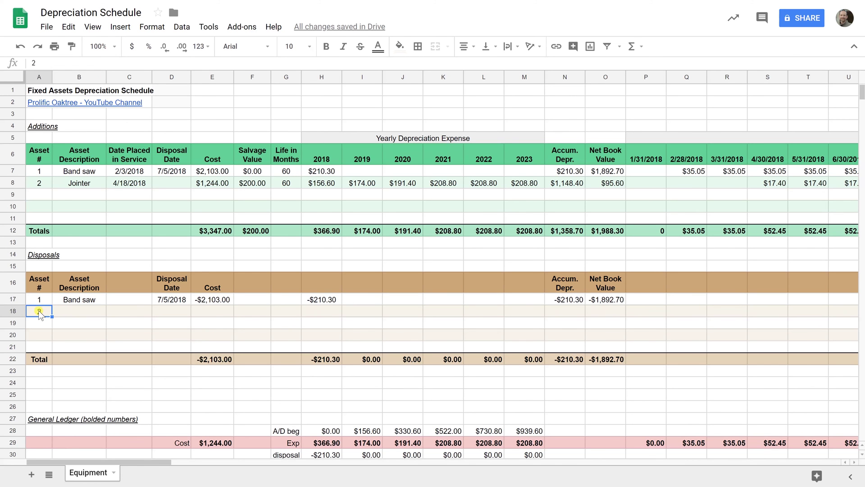
pyautogui.press('Delete')
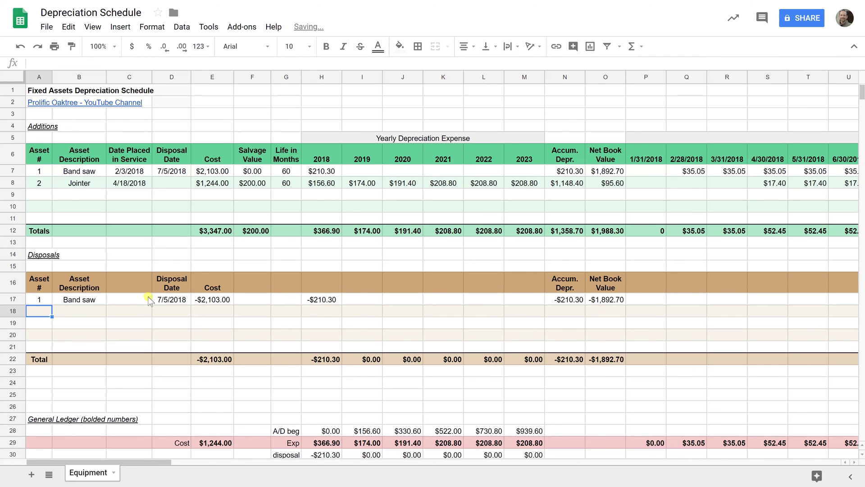
# Review the disposal date, negative cost, reversed 2018 depreciation and negative net book value formulas
pyautogui.click(160, 302)
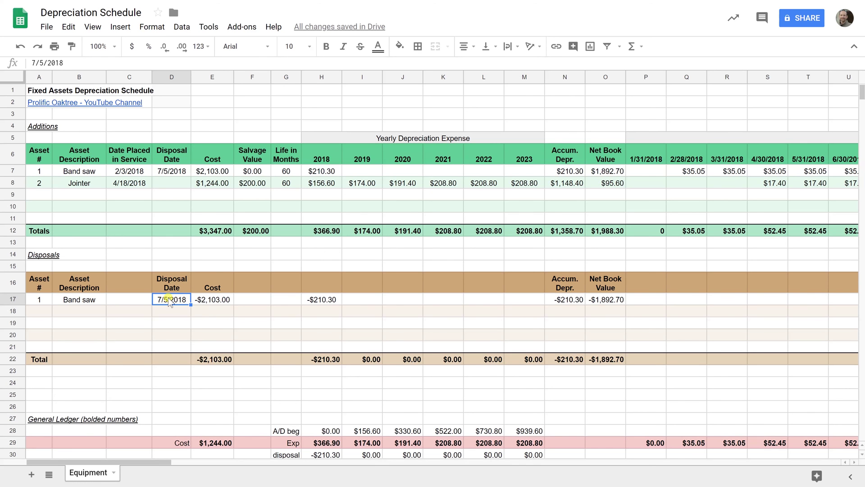
pyautogui.click(197, 299)
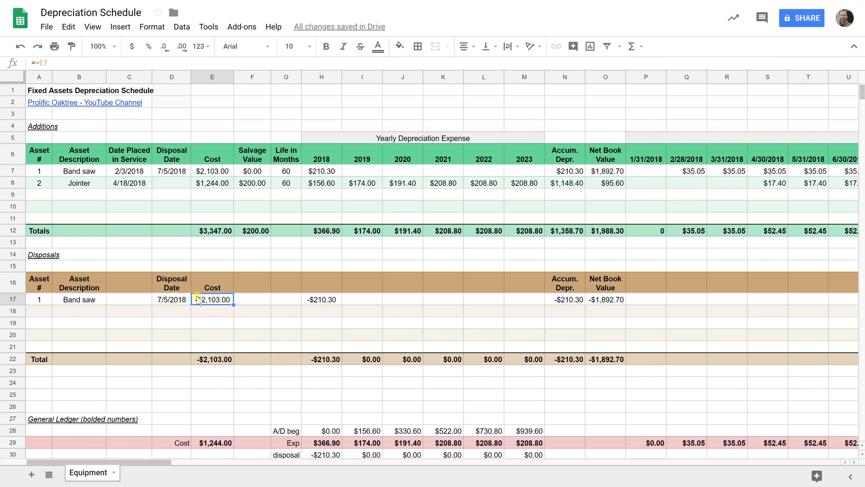
pyautogui.click(313, 302)
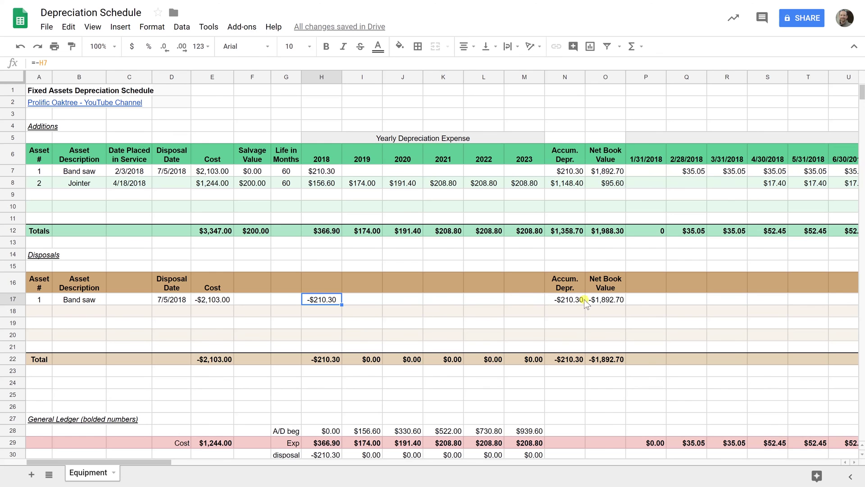
pyautogui.click(600, 304)
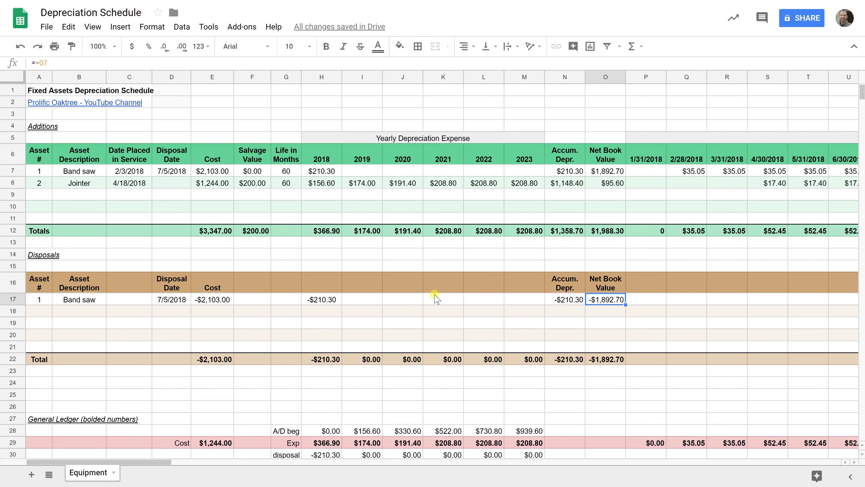
pyautogui.scroll(-2, 435, 295)
pyautogui.scroll(-2, 435, 297)
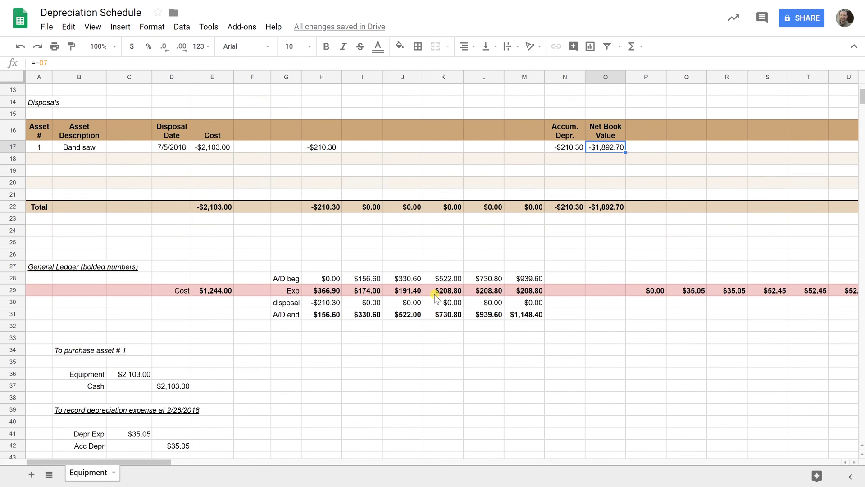
pyautogui.scroll(-2, 435, 296)
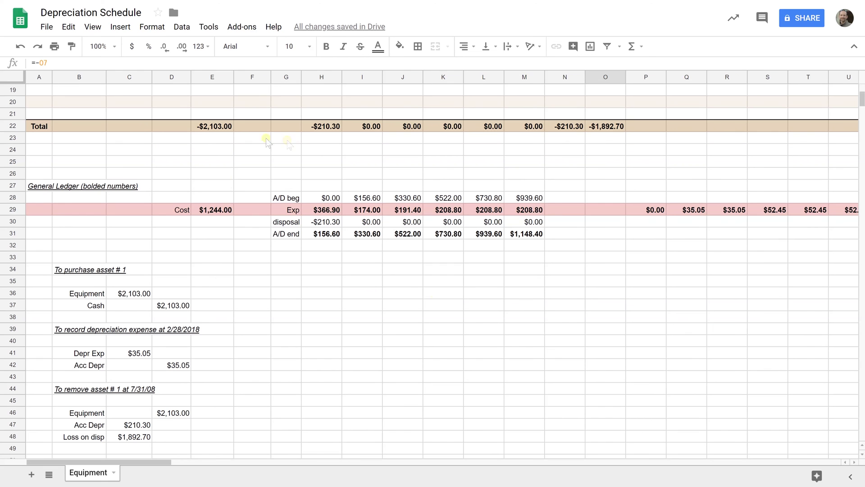
pyautogui.click(223, 211)
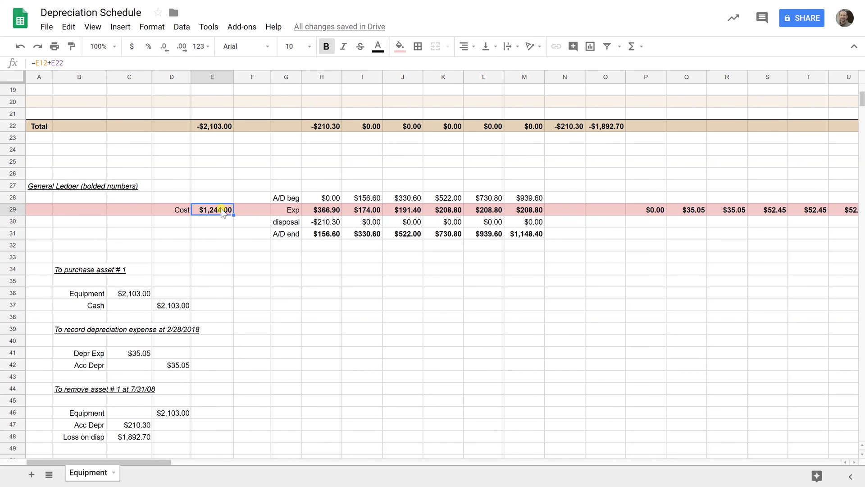
pyautogui.click(319, 211)
pyautogui.click(315, 233)
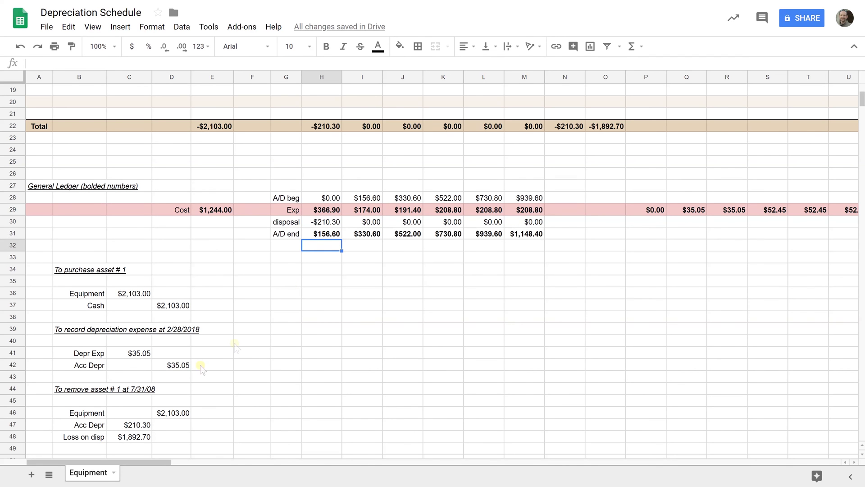
pyautogui.moveTo(76, 405); pyautogui.dragTo(165, 437)
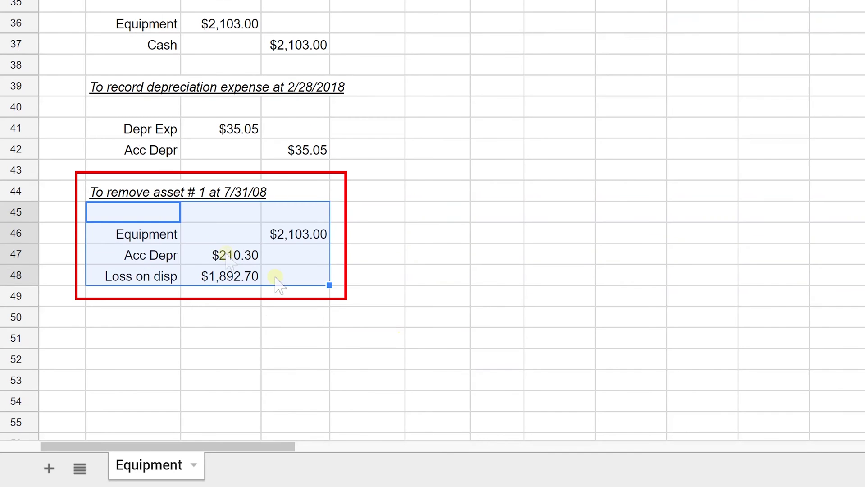
pyautogui.click(172, 416)
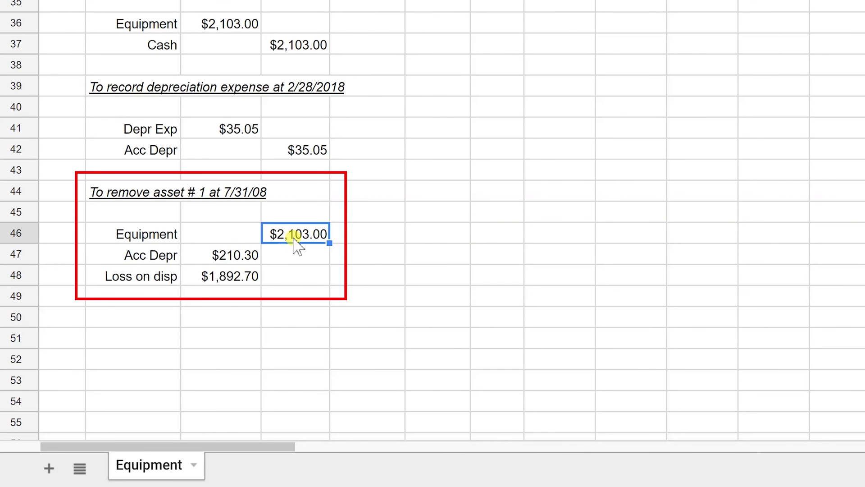
pyautogui.click(239, 253)
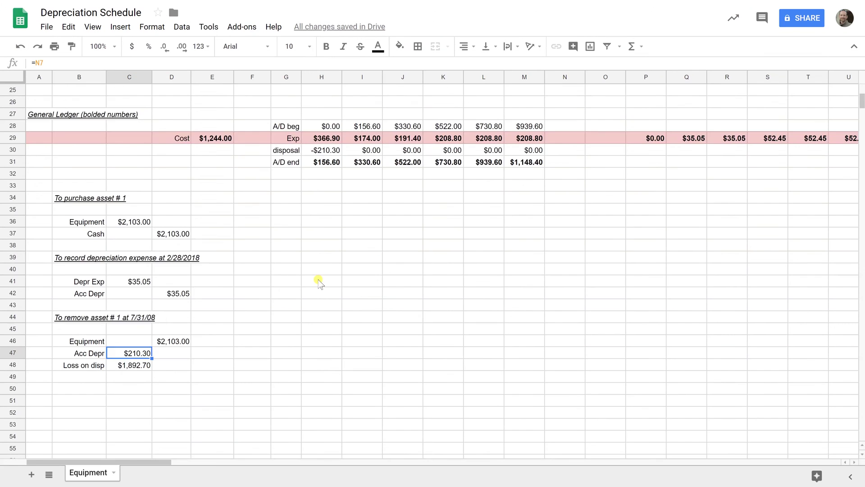
pyautogui.scroll(3, 318, 281)
pyautogui.scroll(2, 318, 280)
pyautogui.scroll(2, 317, 280)
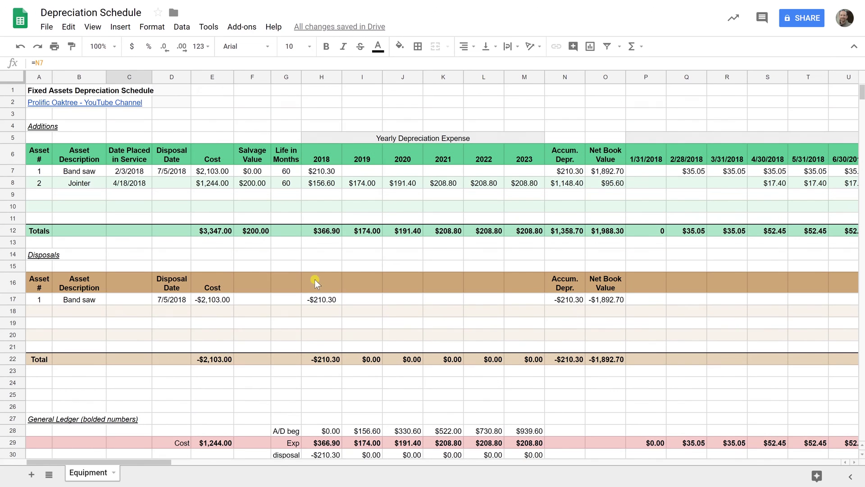
pyautogui.click(327, 174)
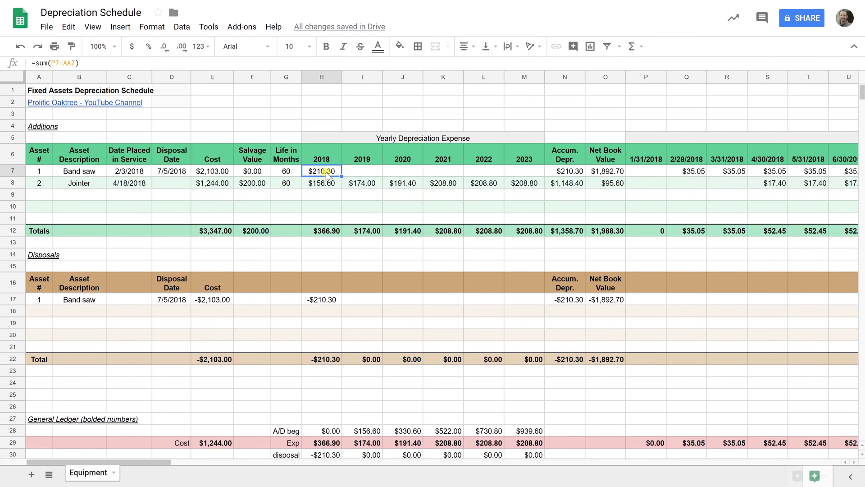
pyautogui.scroll(-2, 323, 180)
pyautogui.scroll(-5, 270, 236)
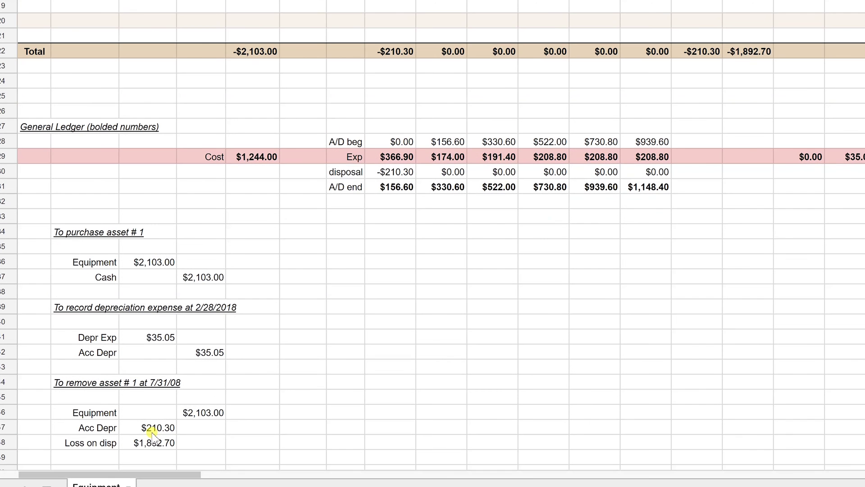
pyautogui.click(153, 434)
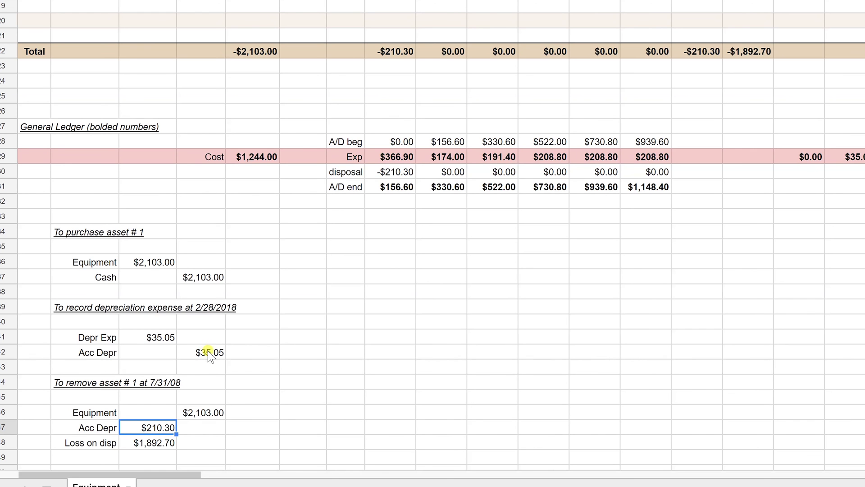
pyautogui.click(153, 443)
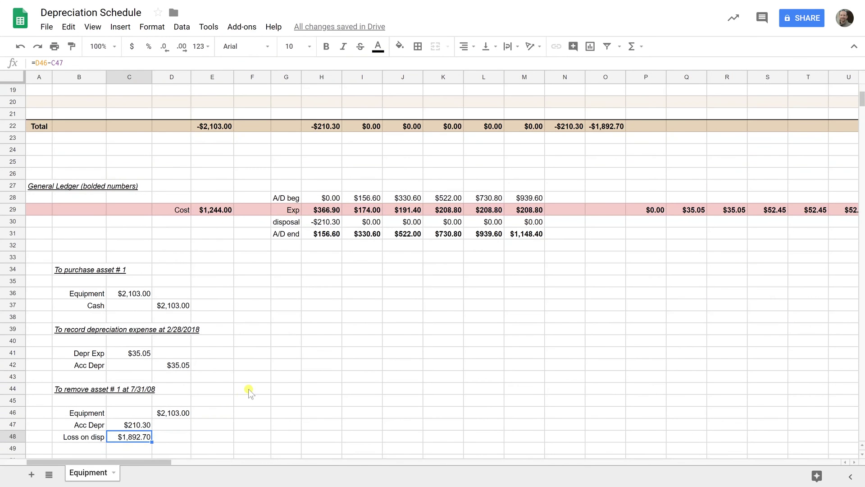
pyautogui.scroll(4, 249, 389)
pyautogui.scroll(2, 248, 389)
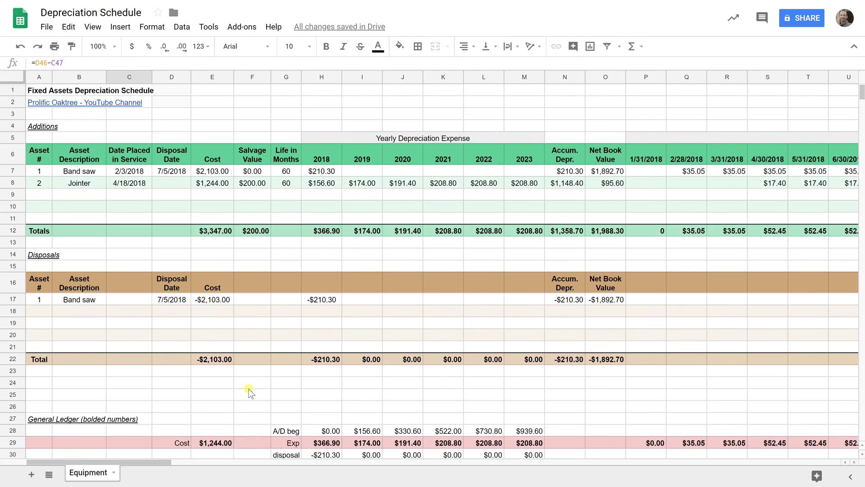
pyautogui.scroll(-2, 248, 389)
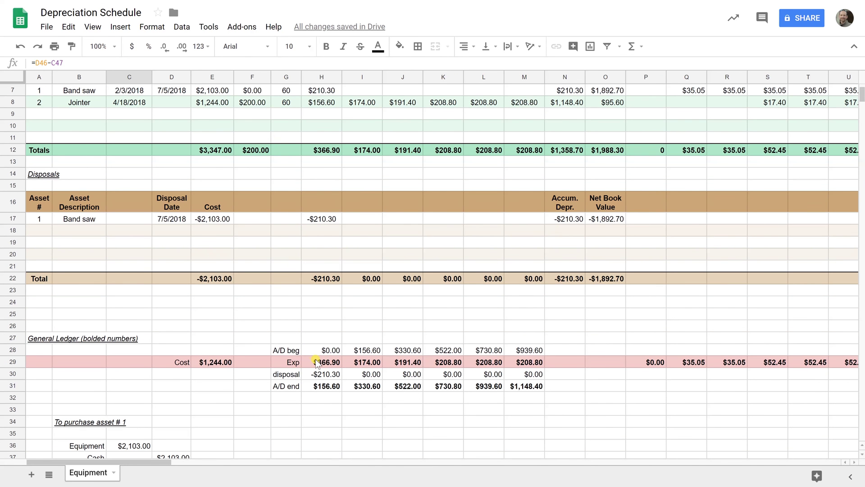
pyautogui.click(322, 386)
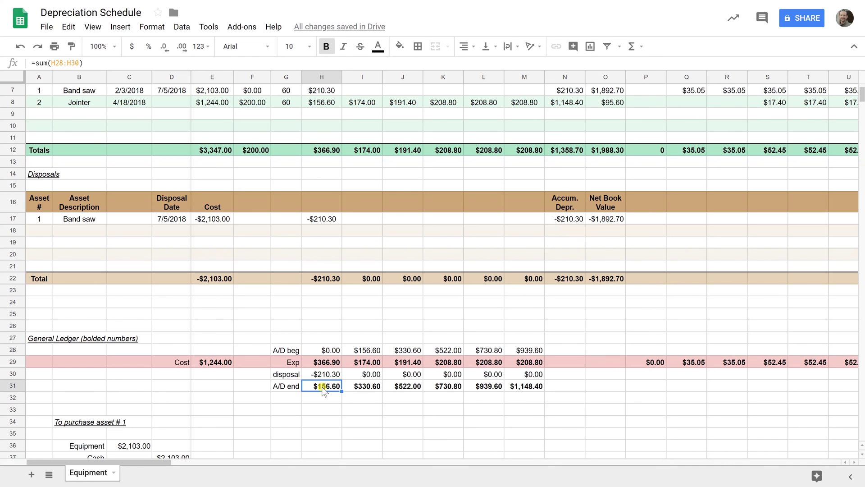
pyautogui.click(353, 351)
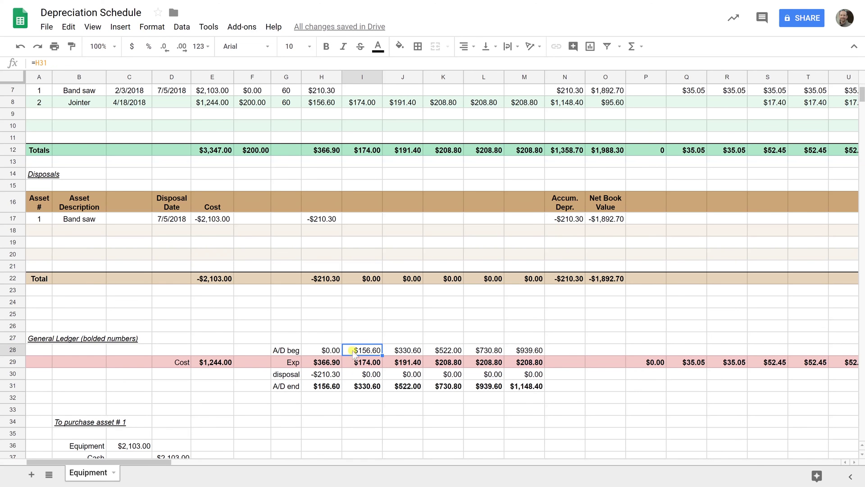
pyautogui.click(352, 364)
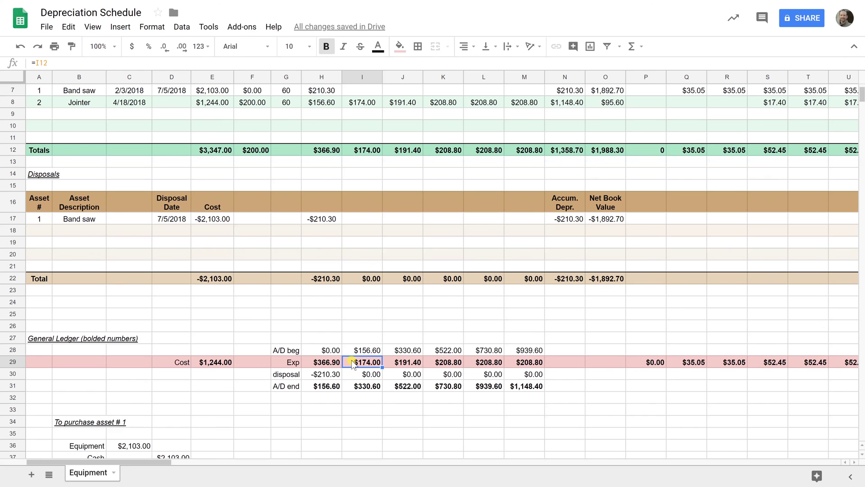
pyautogui.click(354, 388)
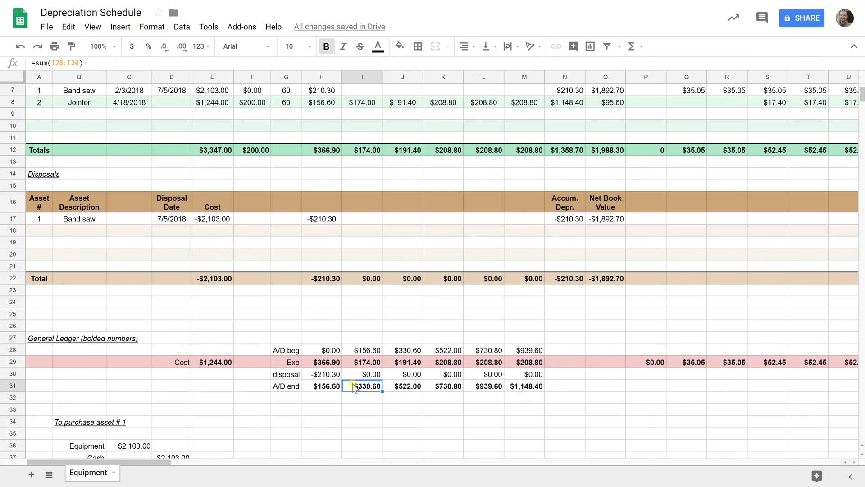
pyautogui.scroll(3, 353, 387)
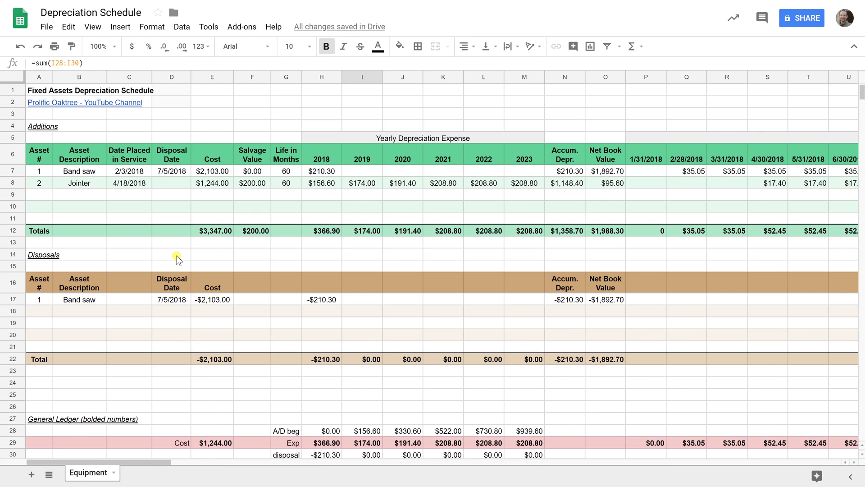
pyautogui.doubleClick(313, 184)
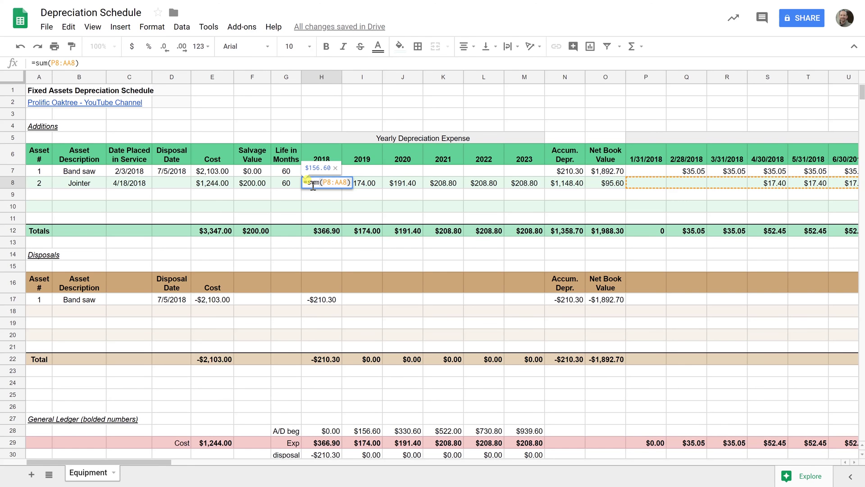
pyautogui.press('Escape')
pyautogui.click(766, 185)
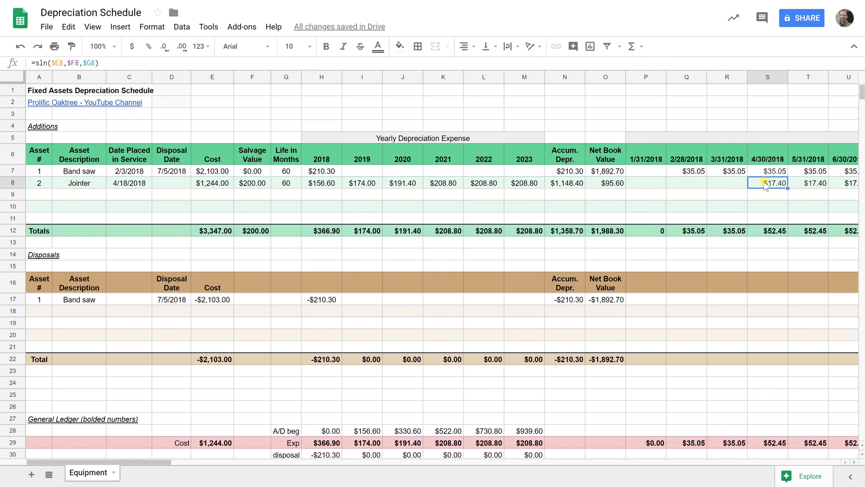
pyautogui.doubleClick(765, 186)
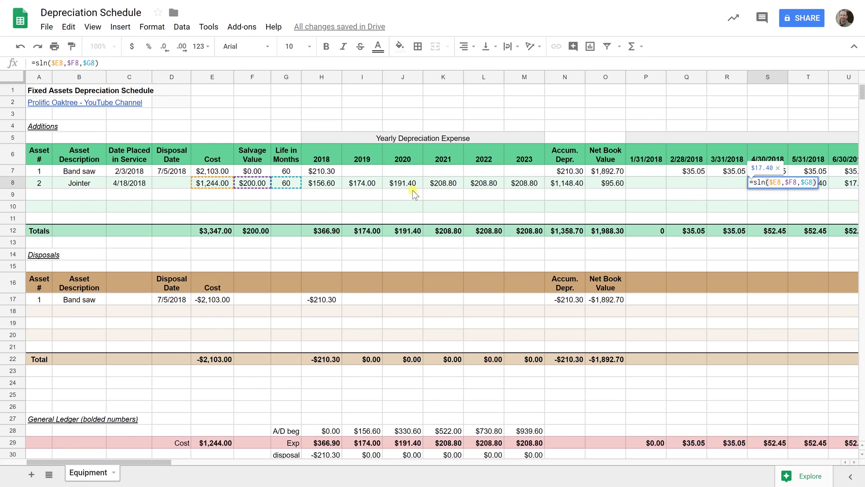
pyautogui.press('Escape')
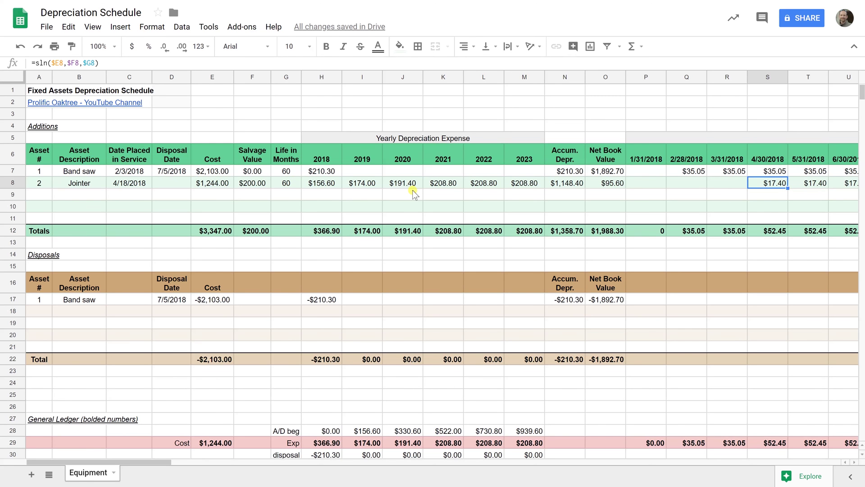